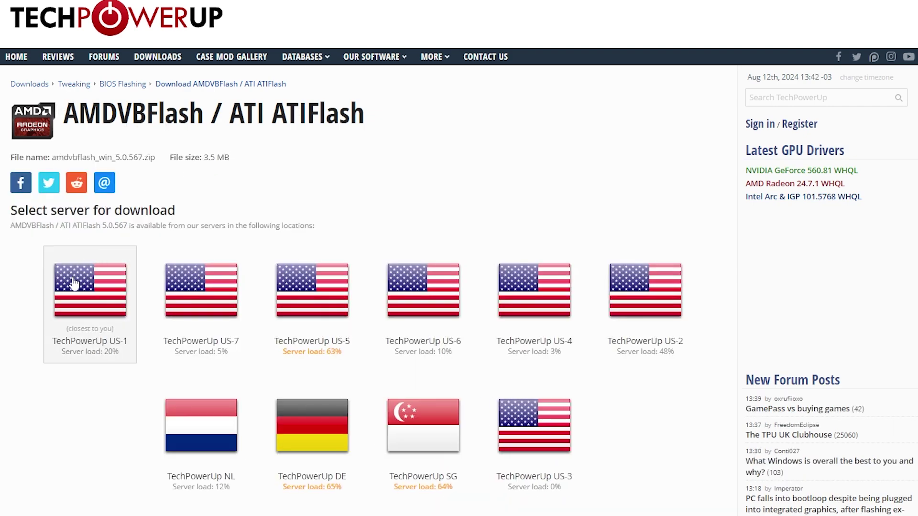
- Start the AMDVBFlash 5.0.567 download from the US-1 server and go back to the Video BIOS Collection
click(74, 282)
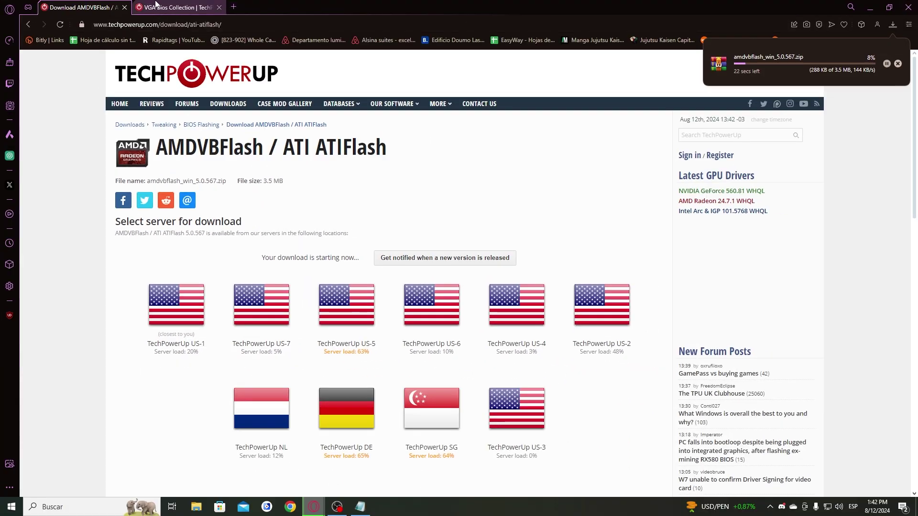
click(177, 8)
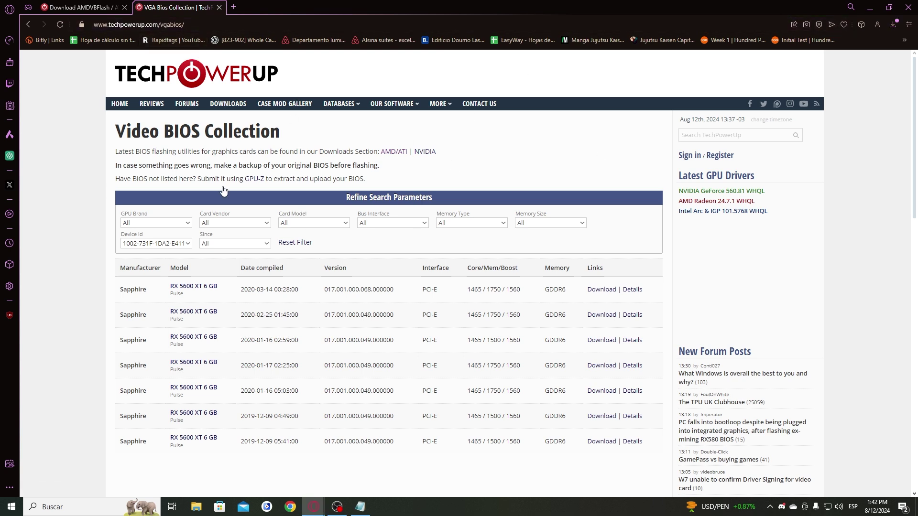
- Review the Sapphire RX 5600 XT 6 GB Pulse BIOS rows, highlighting the model names
drag(167, 287, 226, 297)
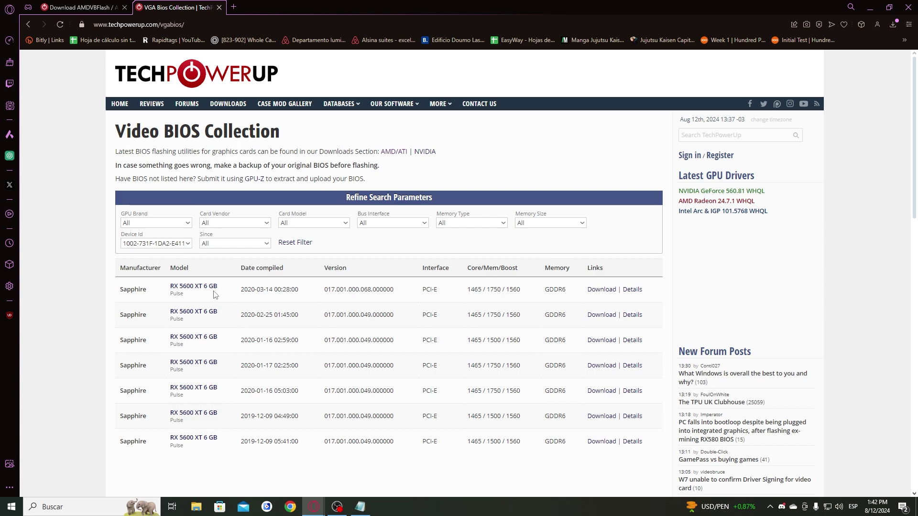
click(30, 217)
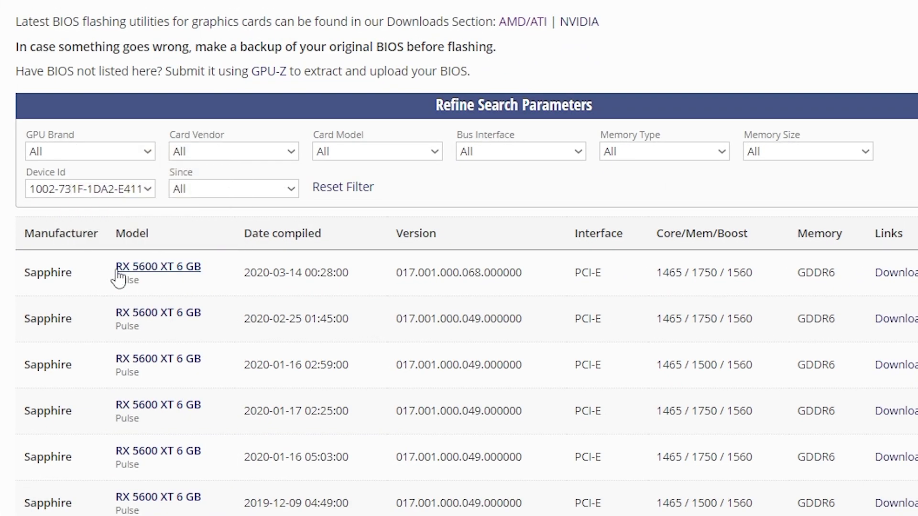
drag(117, 267, 224, 273)
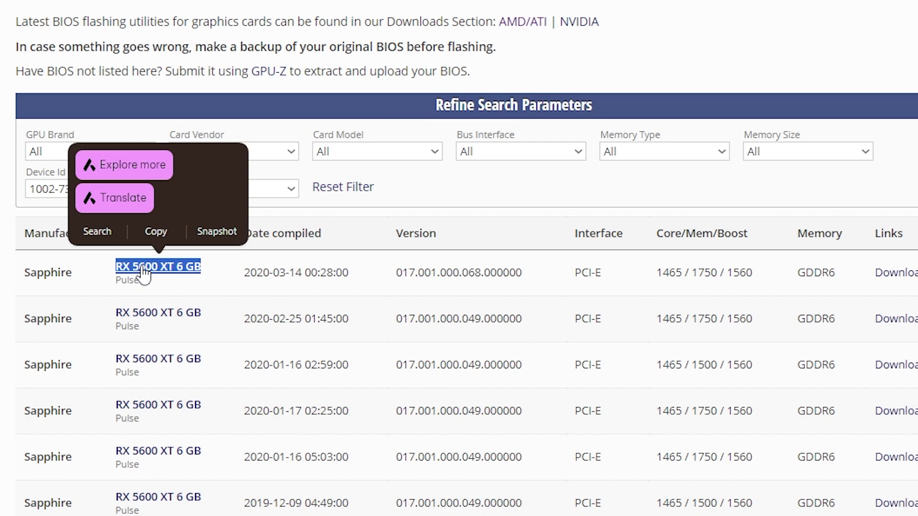
click(89, 273)
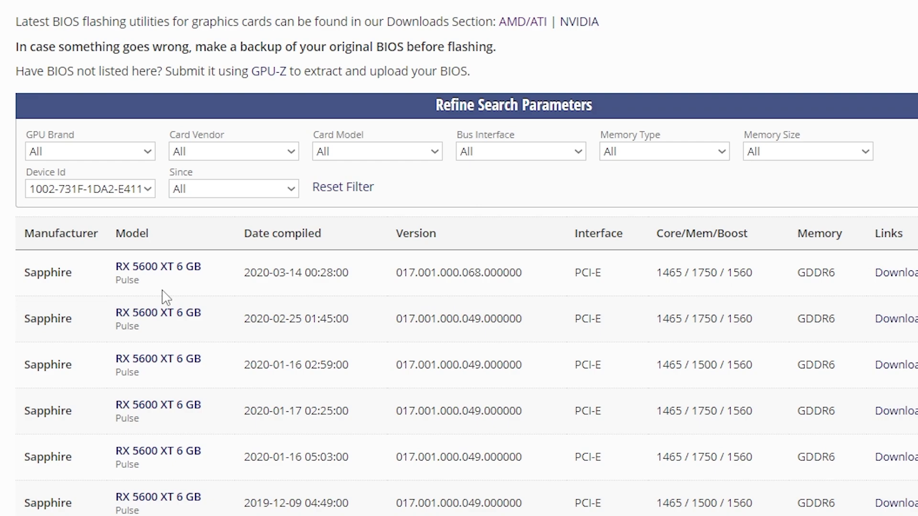
drag(35, 268, 76, 282)
click(246, 317)
scroll(311, 336, down, 10)
scroll(311, 335, up, 10)
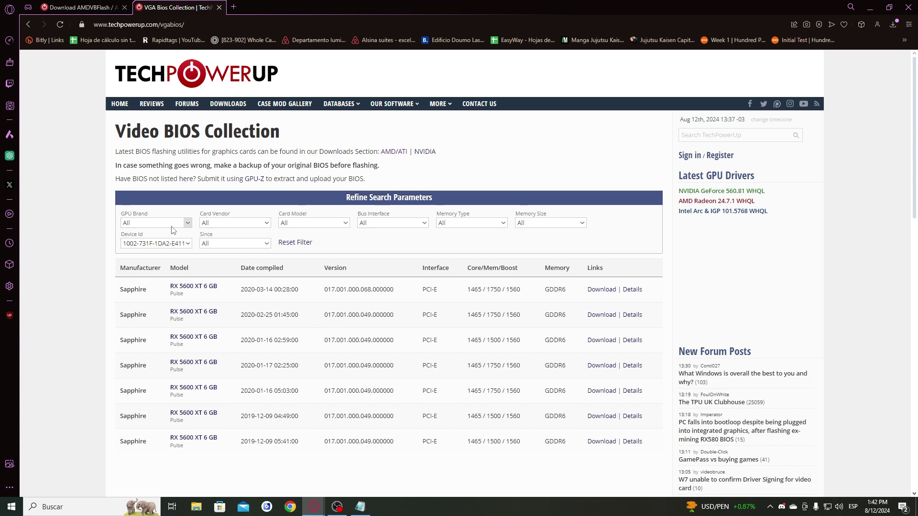
- Check the GPU Brand, Card Vendor and Card Model filter values, then open amdvbflash_win_3.20.zip
click(148, 151)
click(181, 155)
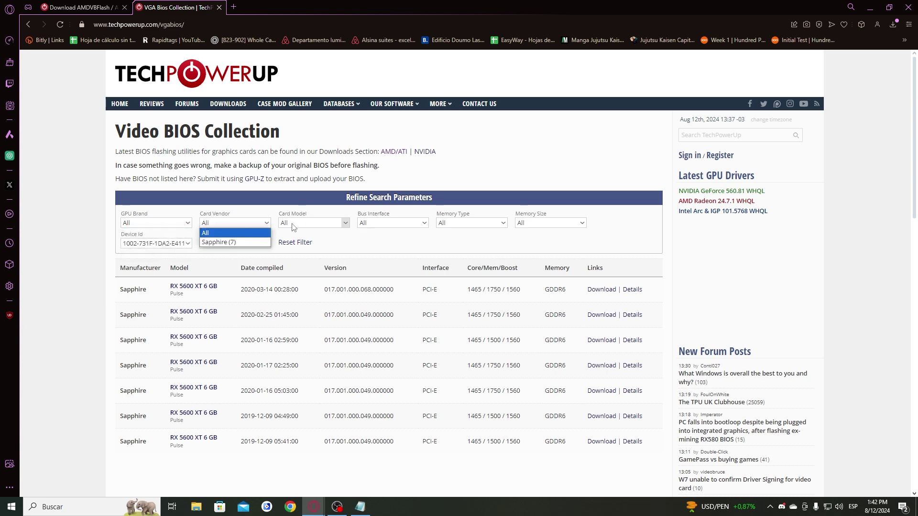
click(313, 223)
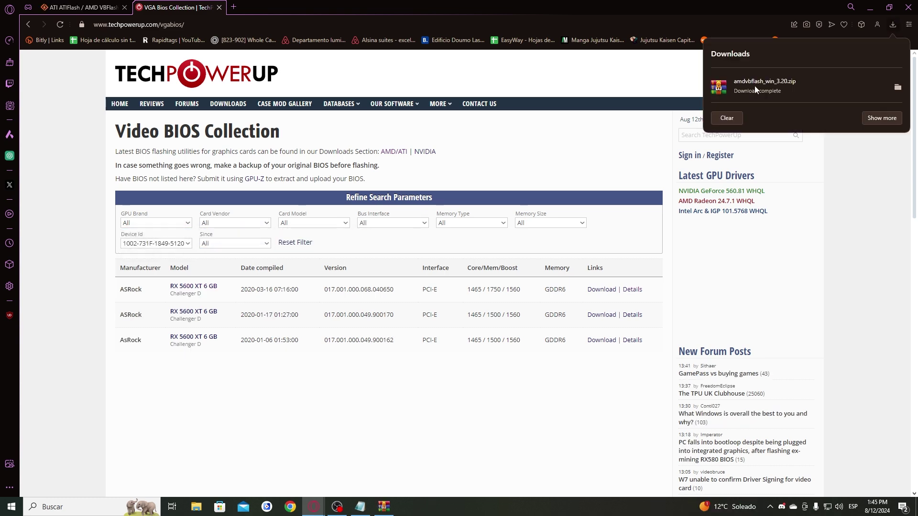
click(754, 85)
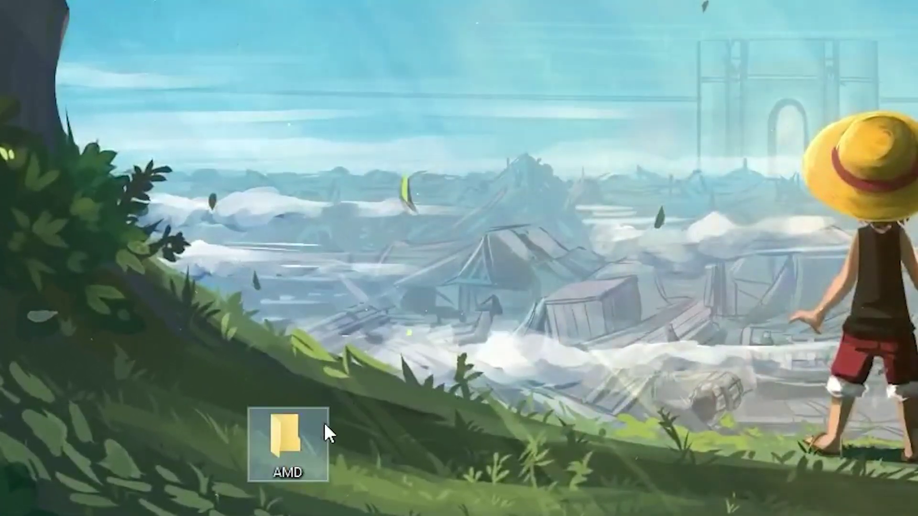
- Close the 5.0.567 archive and copy all amdvbflash 3.20 files into the desktop AMD folder
drag(327, 434, 502, 200)
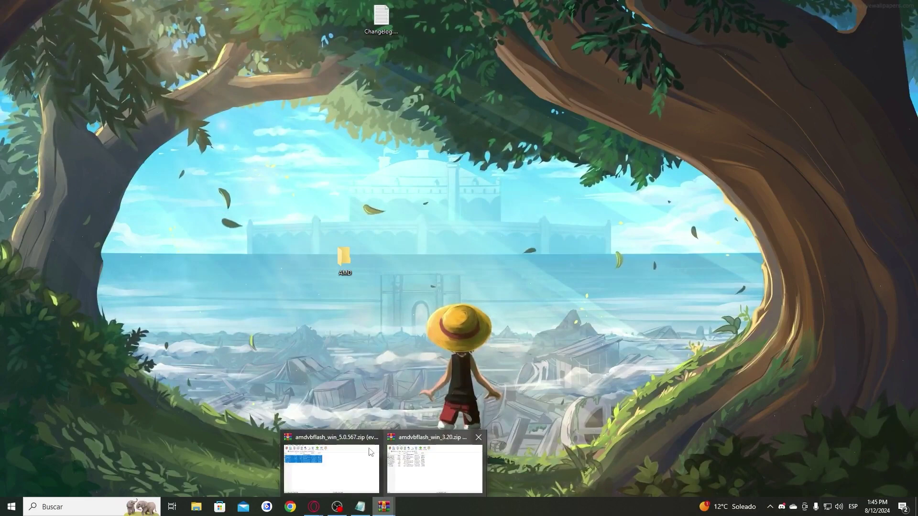
mouse_move(466, 432)
click(376, 438)
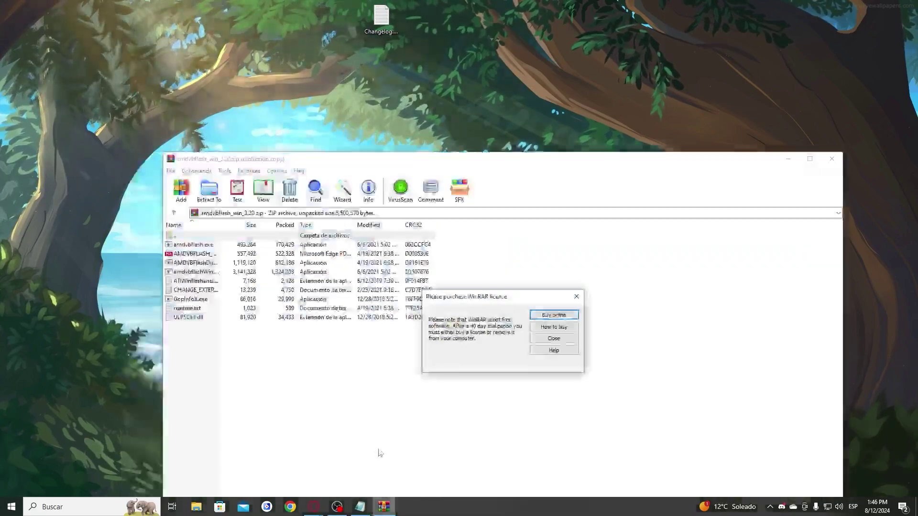
click(551, 342)
drag(188, 337, 198, 246)
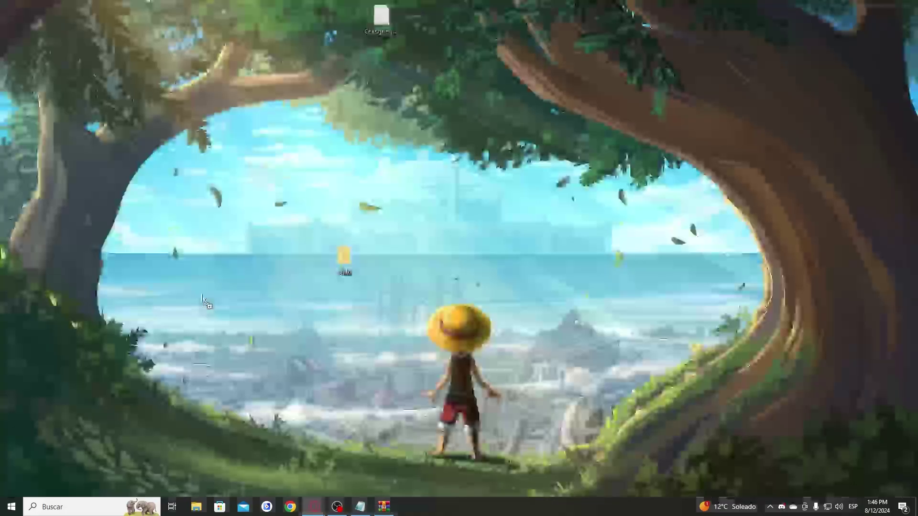
drag(213, 304, 357, 269)
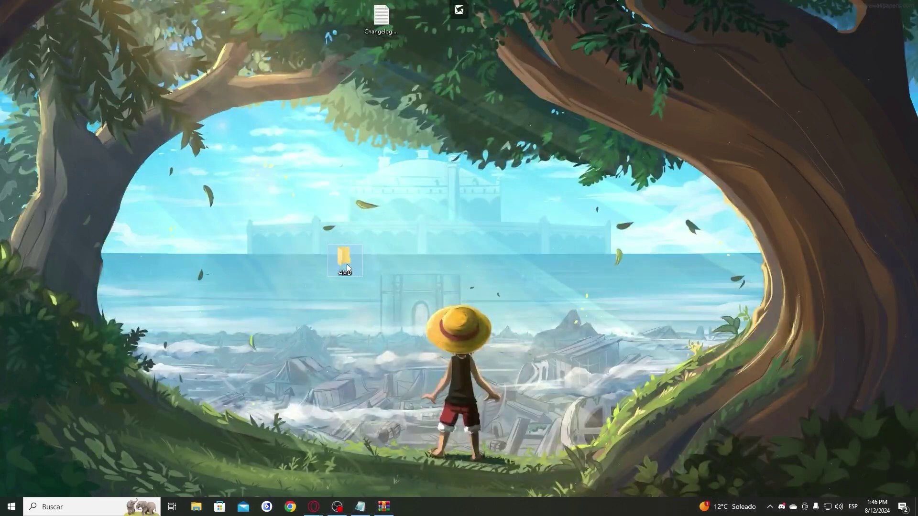
- Open the AMD folder and run amdvbflashWin.exe
double_click(343, 260)
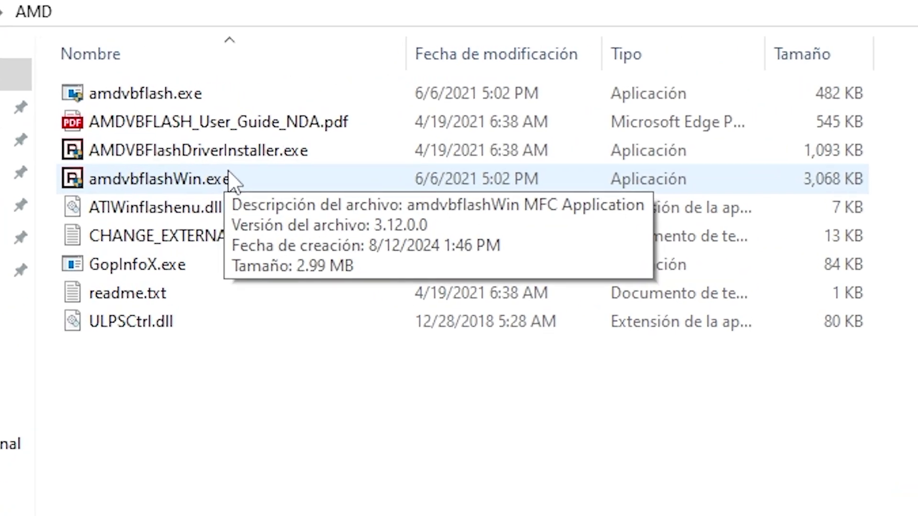
click(189, 182)
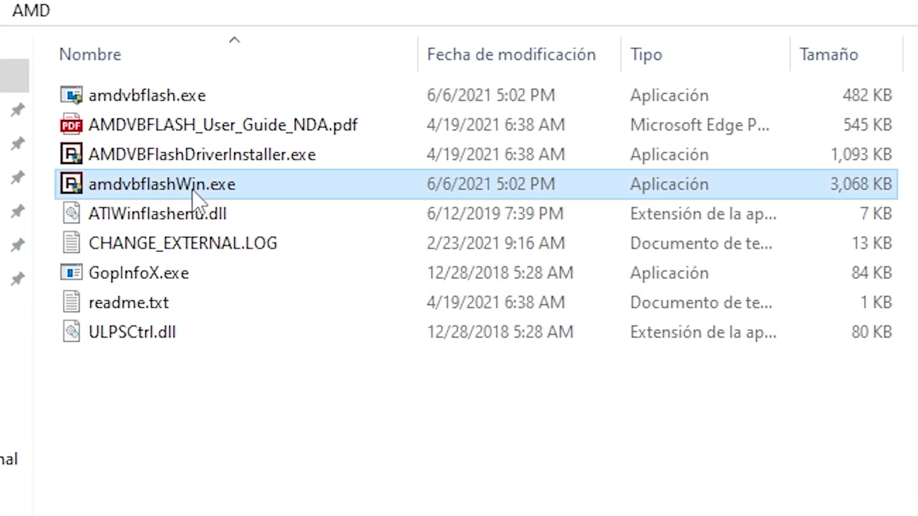
double_click(192, 189)
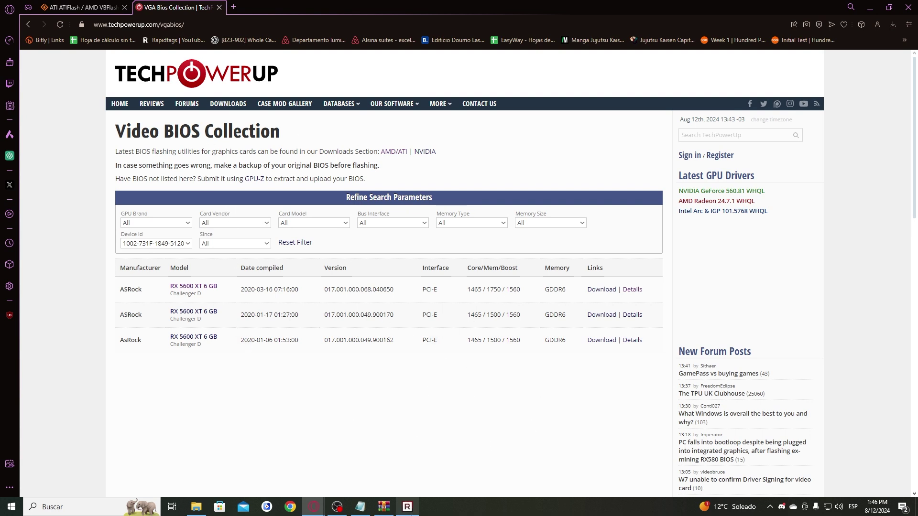
- Move amdvbflashWin aside, read the ASRock BIOS internals (NAVI10 chip), then return to the list
click(407, 506)
drag(387, 102, 673, 163)
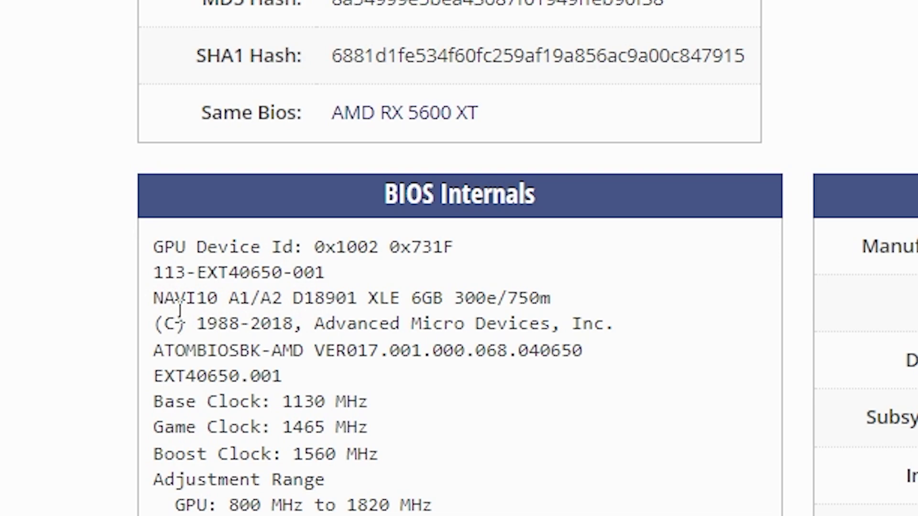
drag(206, 310, 240, 313)
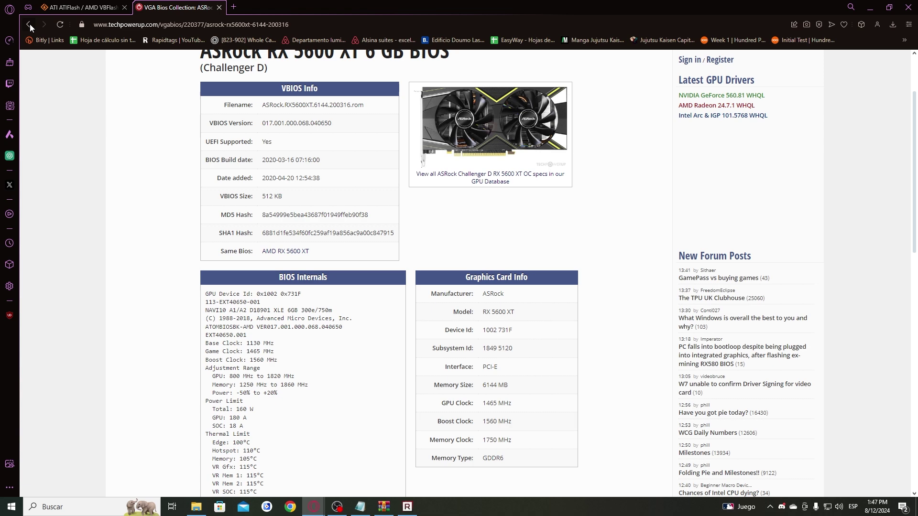
click(30, 25)
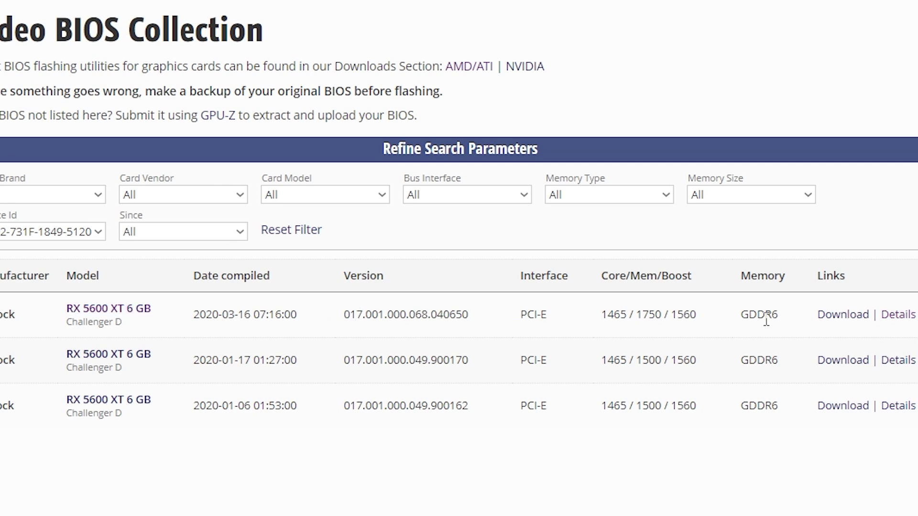
click(895, 319)
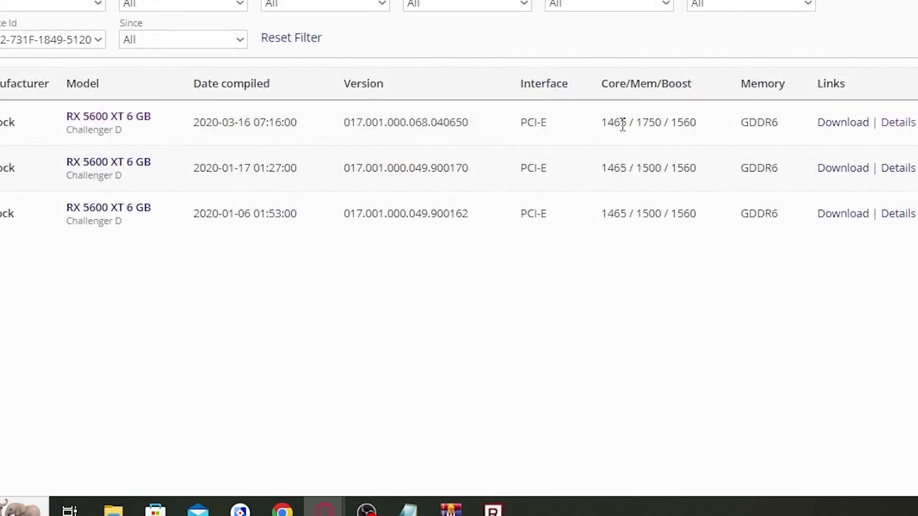
drag(662, 125, 637, 123)
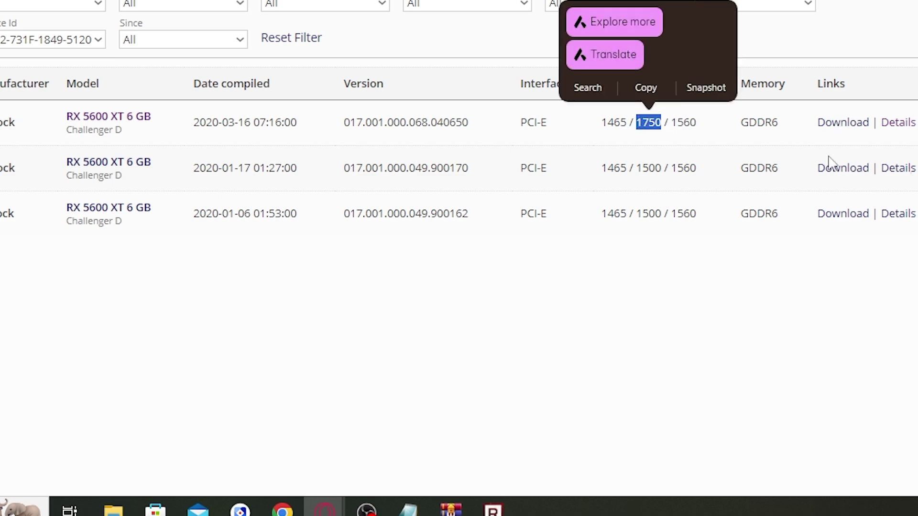
drag(659, 163, 636, 168)
drag(655, 213, 603, 210)
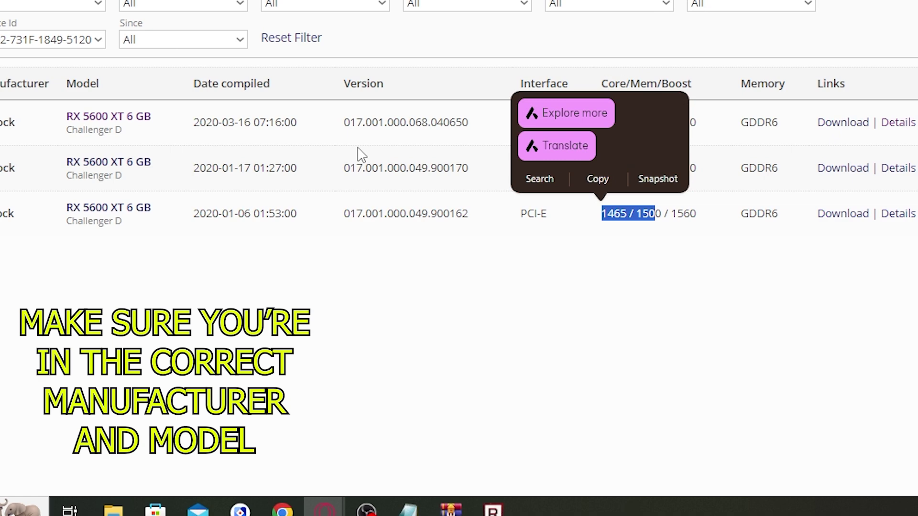
click(549, 163)
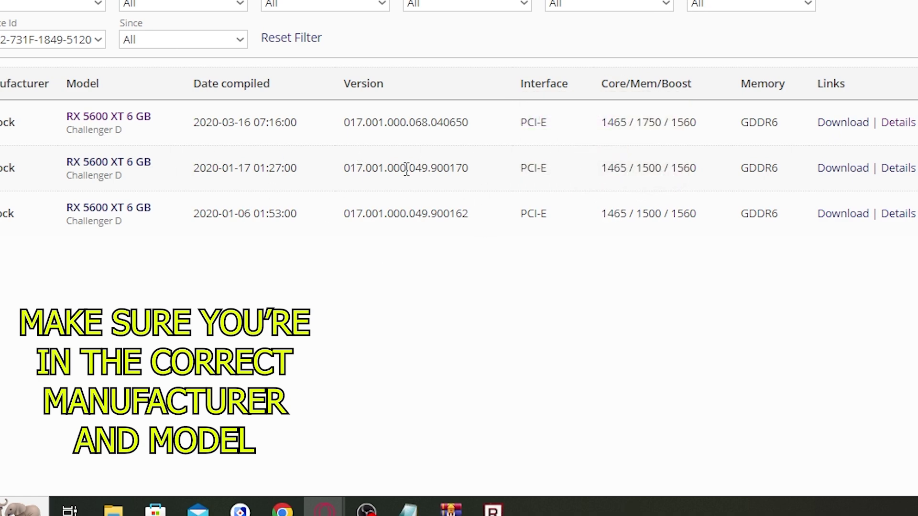
drag(29, 135, 2, 85)
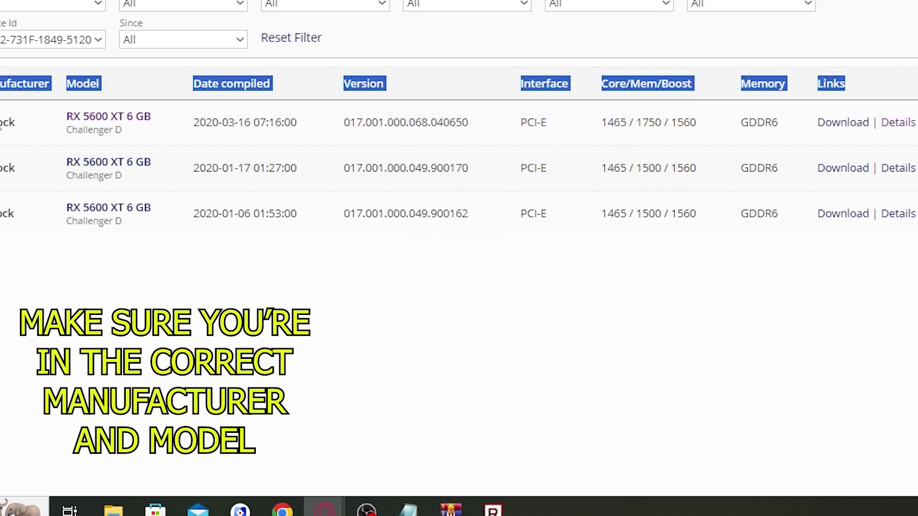
drag(173, 144, 45, 139)
click(643, 169)
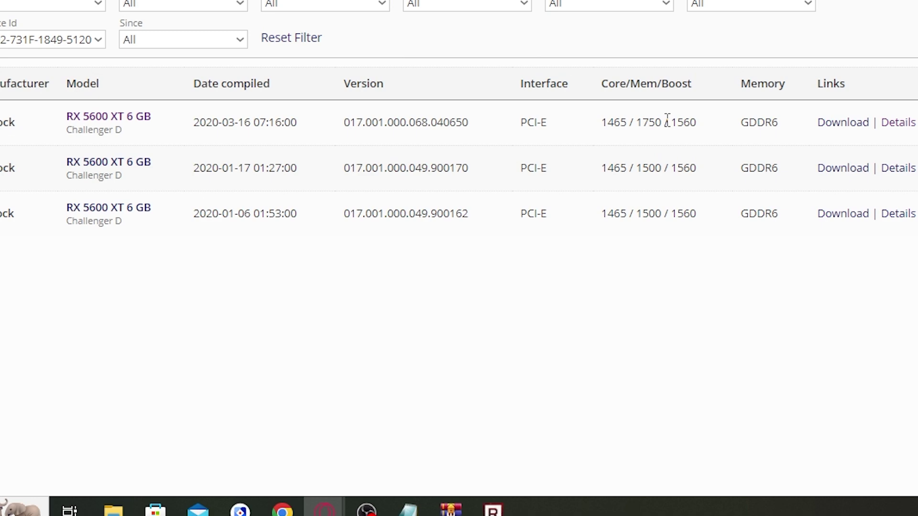
drag(665, 121, 639, 117)
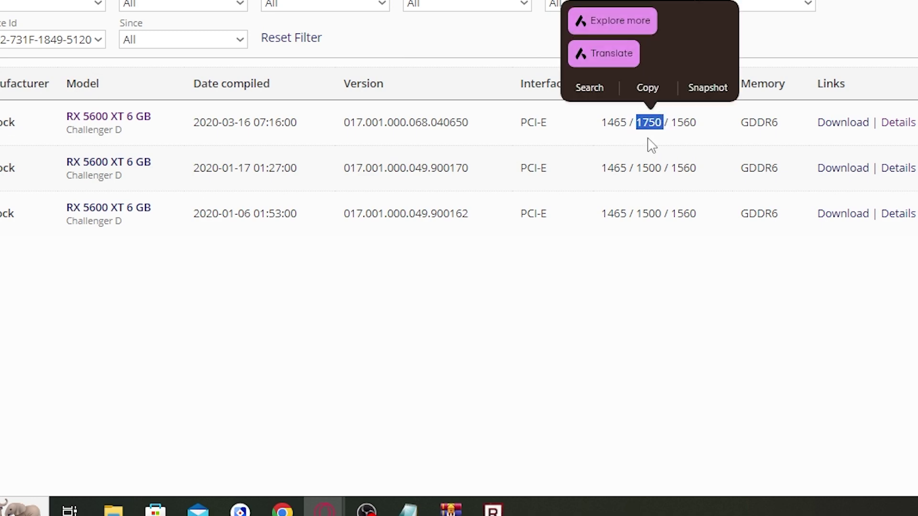
mouse_move(677, 168)
mouse_down()
mouse_move(642, 160)
mouse_move(679, 161)
mouse_up()
click(645, 169)
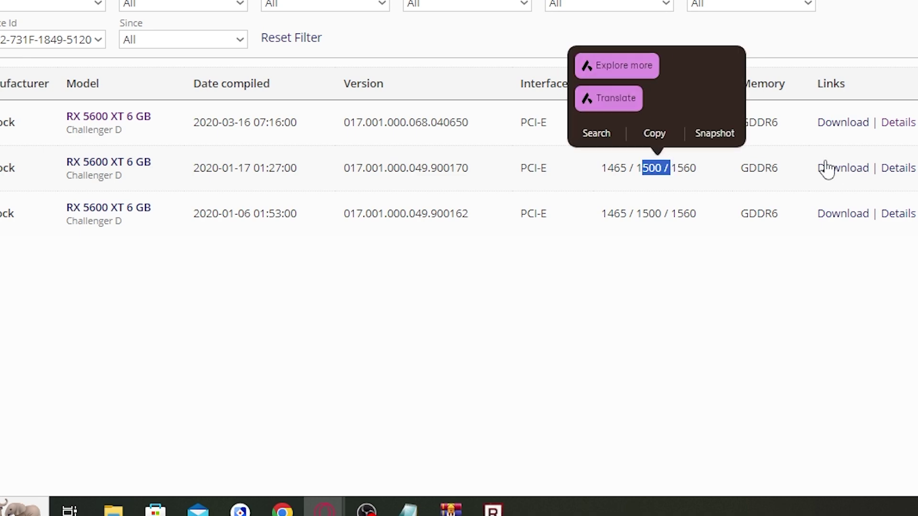
- Download the 2020-01-17 ASRock BIOS ROM, then close amdvbflashWin after cancelling Load Image
click(838, 171)
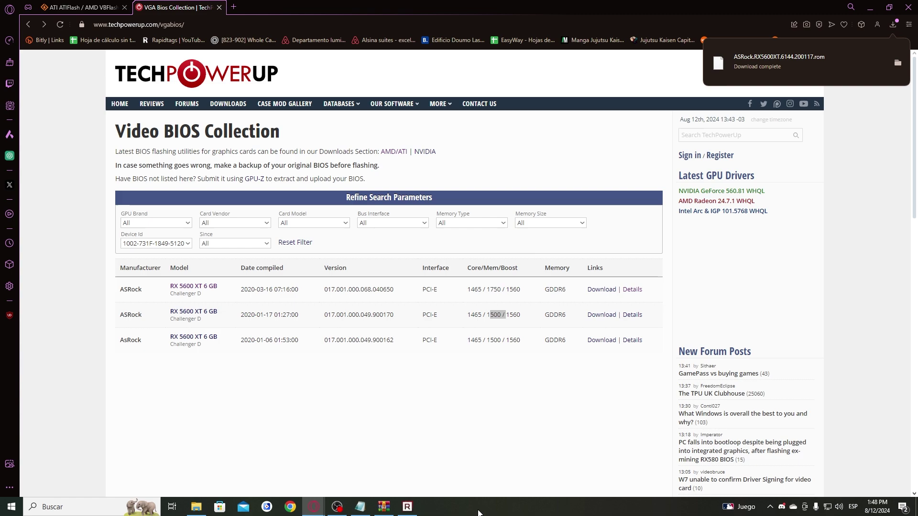
click(407, 506)
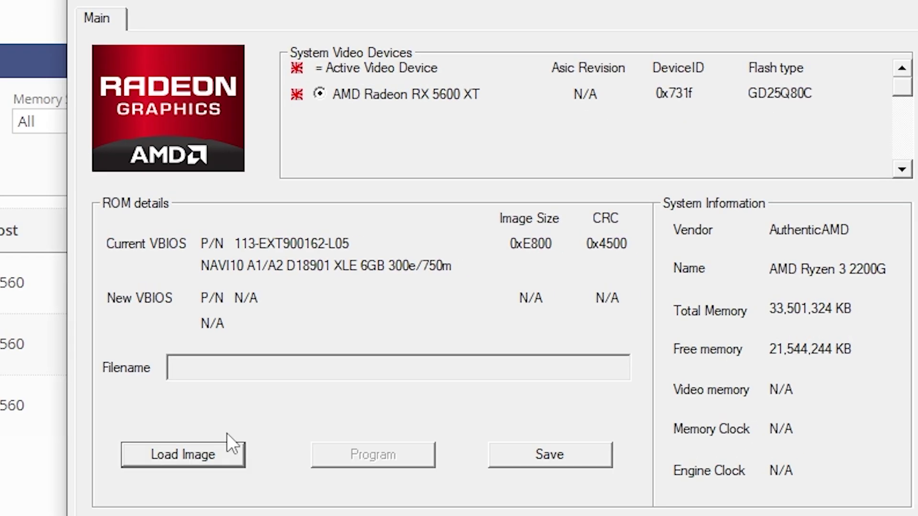
click(208, 454)
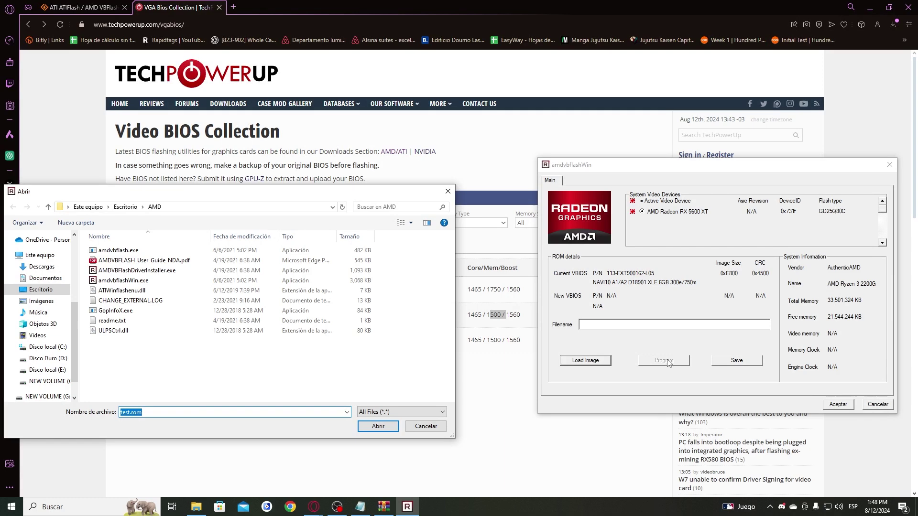
click(448, 191)
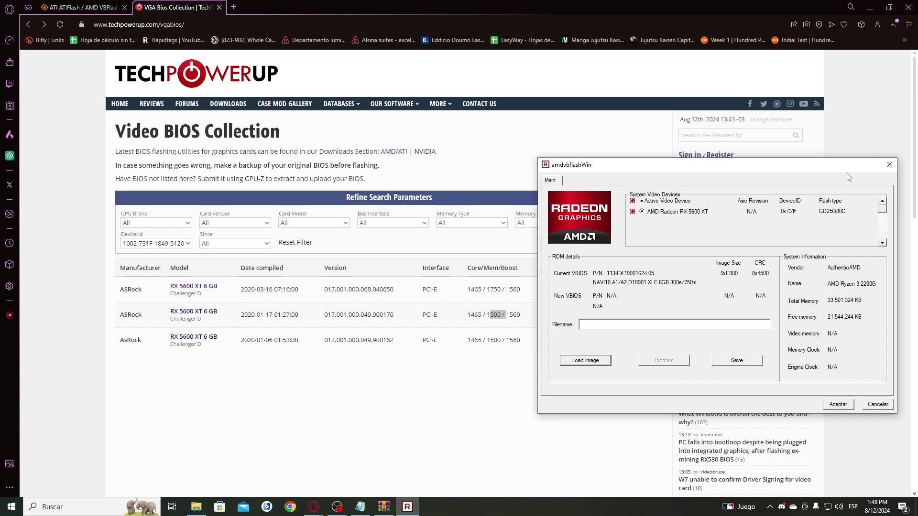
click(889, 164)
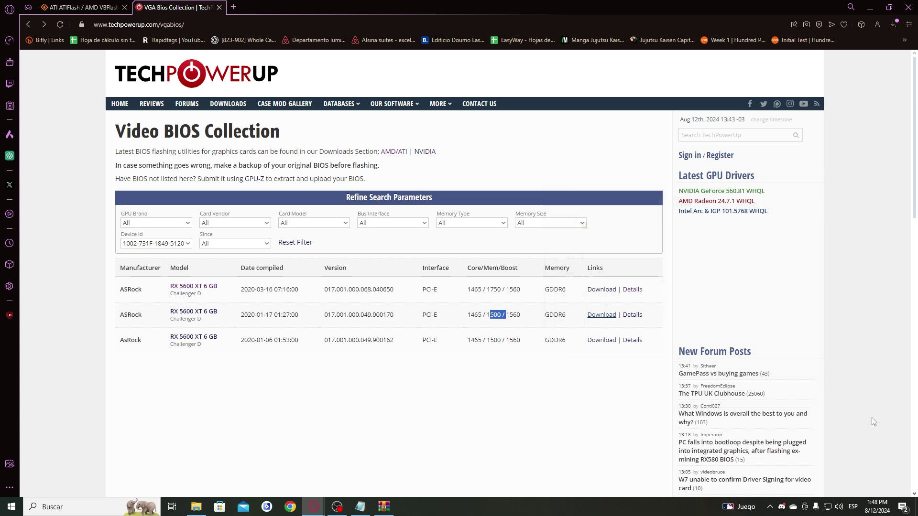